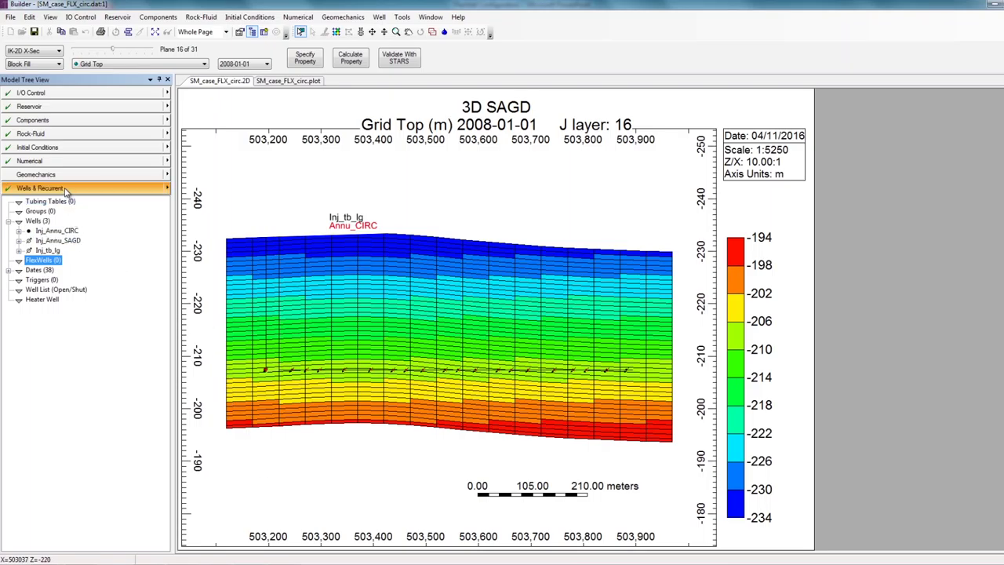
# Expand Wells & Recurrent to list wells Inj_Annu_CIRC, Inj_Annu_SAGD, Inj_tb_lg and FlexWells (0)
pyautogui.click(66, 191)
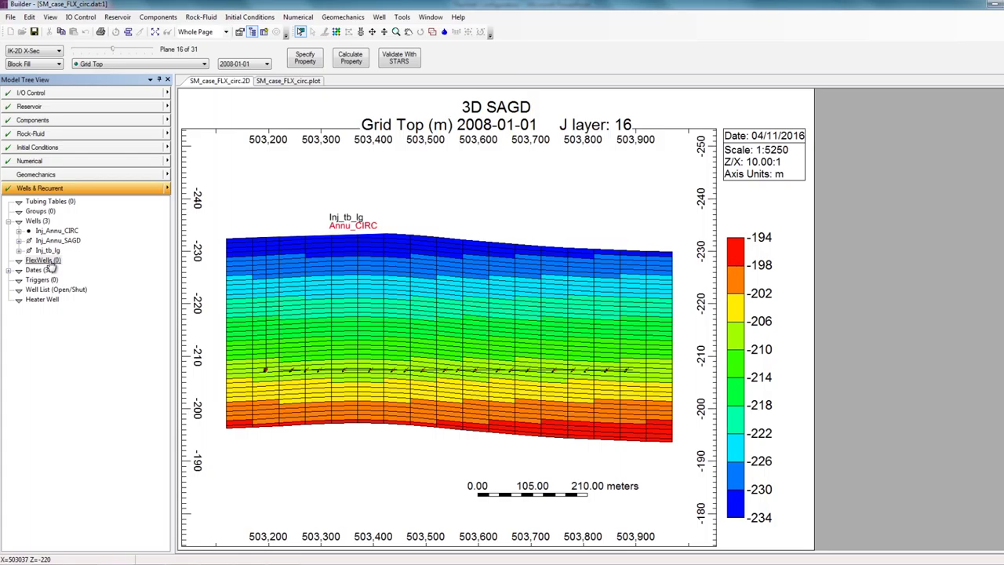
# Create FlexWell-1 with an Annulus entry dated 2008-01-01 in the FlexWells editor
pyautogui.doubleClick(45, 261)
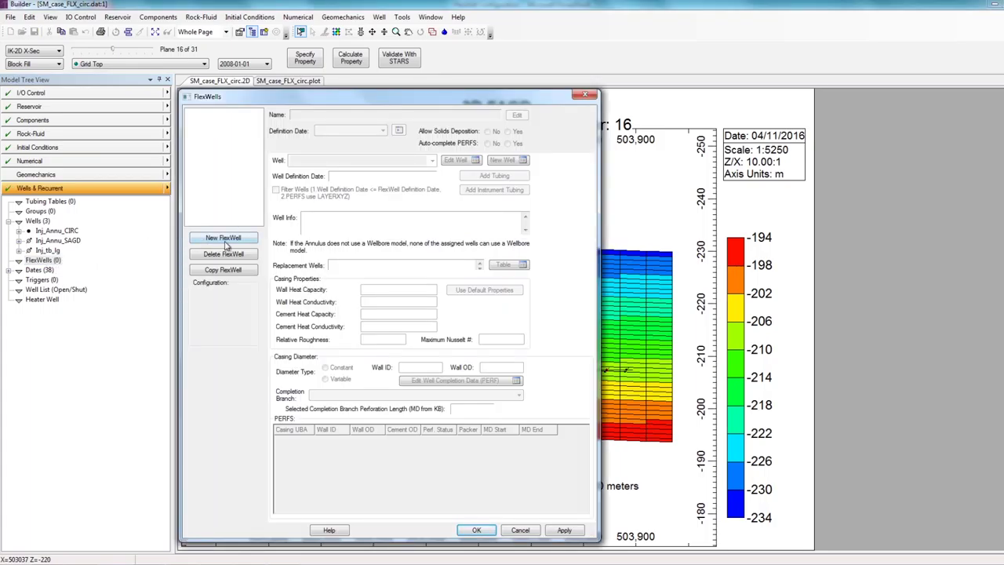
pyautogui.click(225, 238)
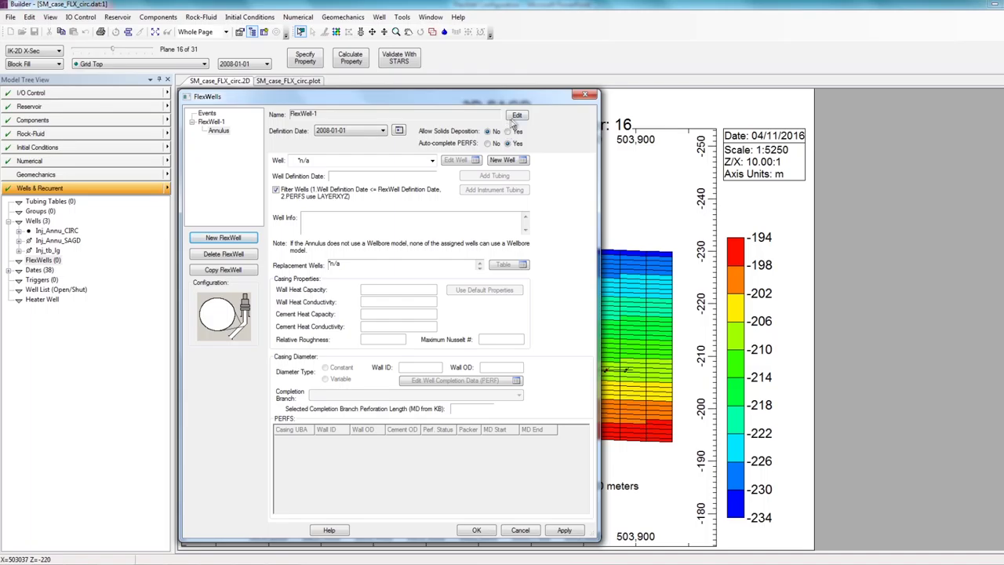
# Rename the new FlexWell to 'Injector'
pyautogui.click(517, 115)
pyautogui.write('Injector')
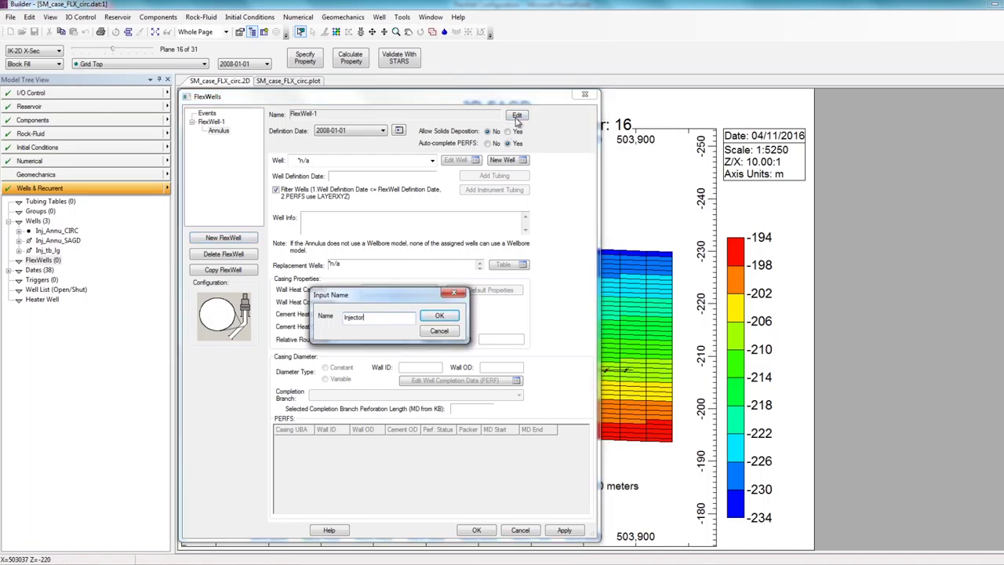
pyautogui.click(441, 316)
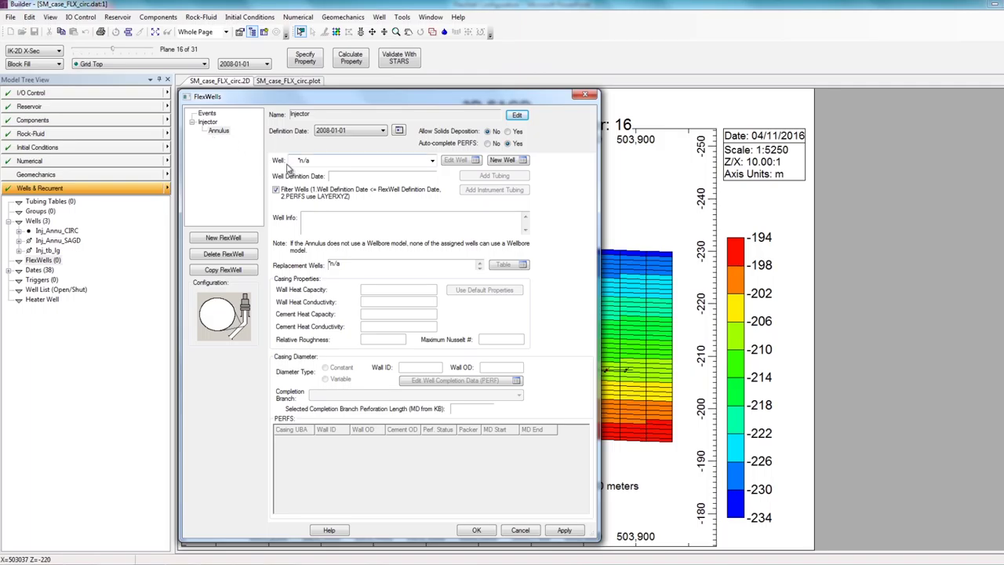
pyautogui.click(432, 161)
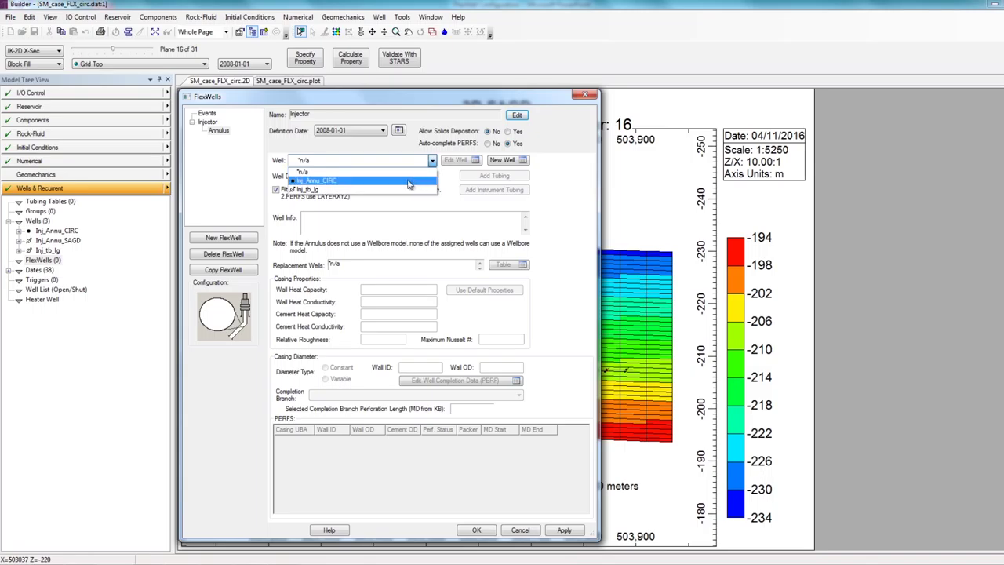
# Link the annulus to well Inj_Annu_CIRC, with casing diameter set to Variable
pyautogui.click(409, 182)
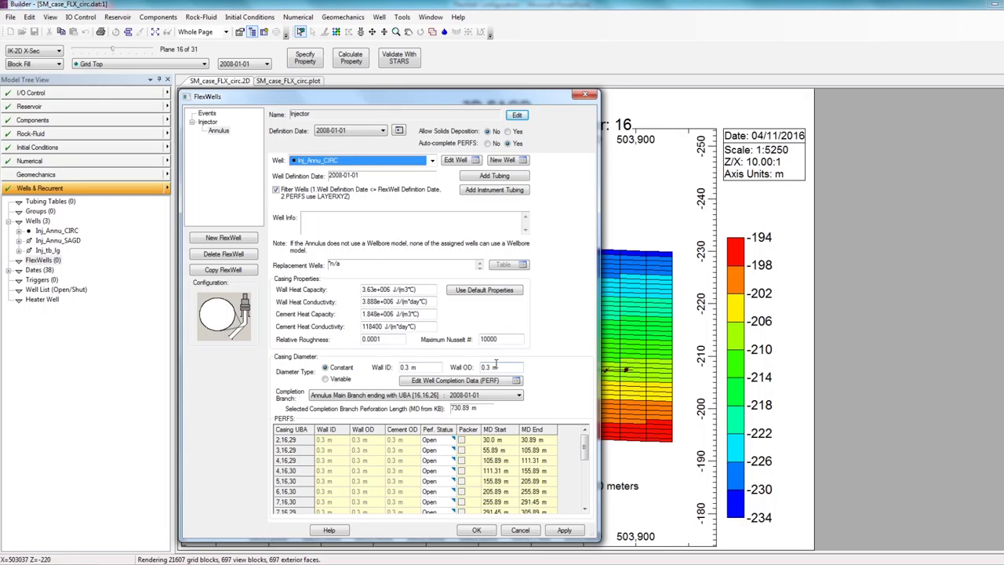
pyautogui.click(345, 381)
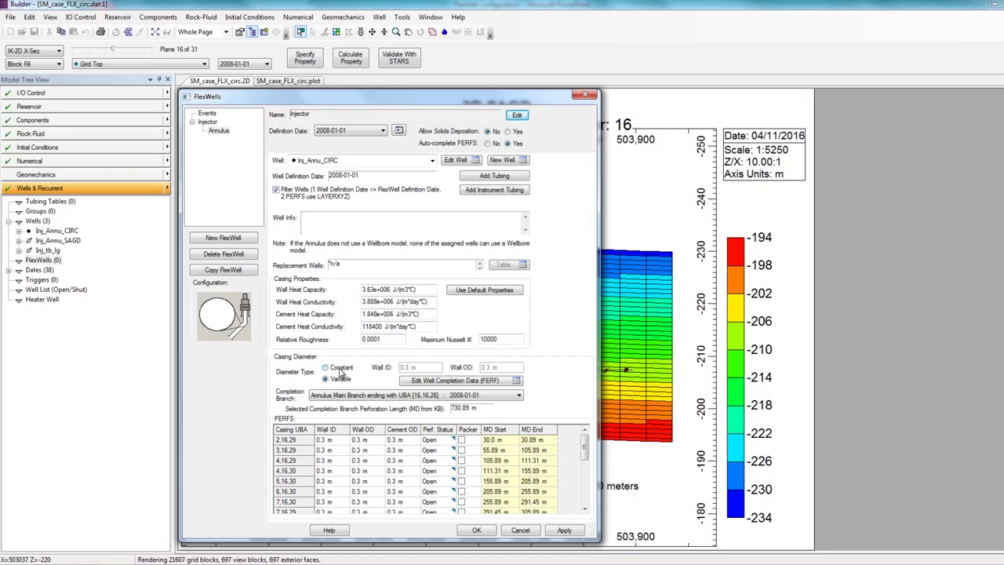
# Set a constant annulus casing diameter: Wall ID 0.224 m, Wall OD 0.225 m
pyautogui.click(341, 369)
pyautogui.moveTo(419, 367); pyautogui.dragTo(399, 368)
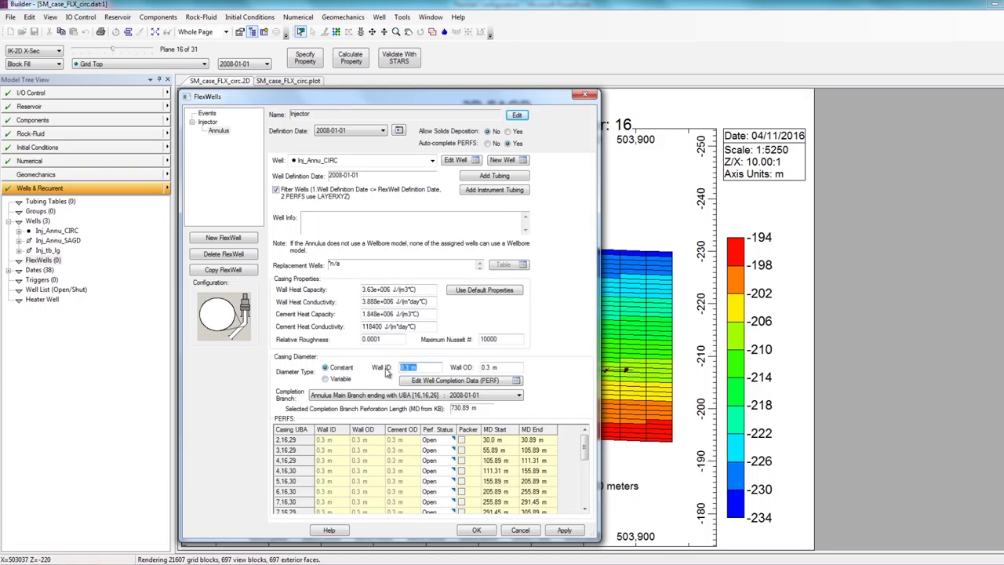
pyautogui.write('0.224')
pyautogui.press('Tab')
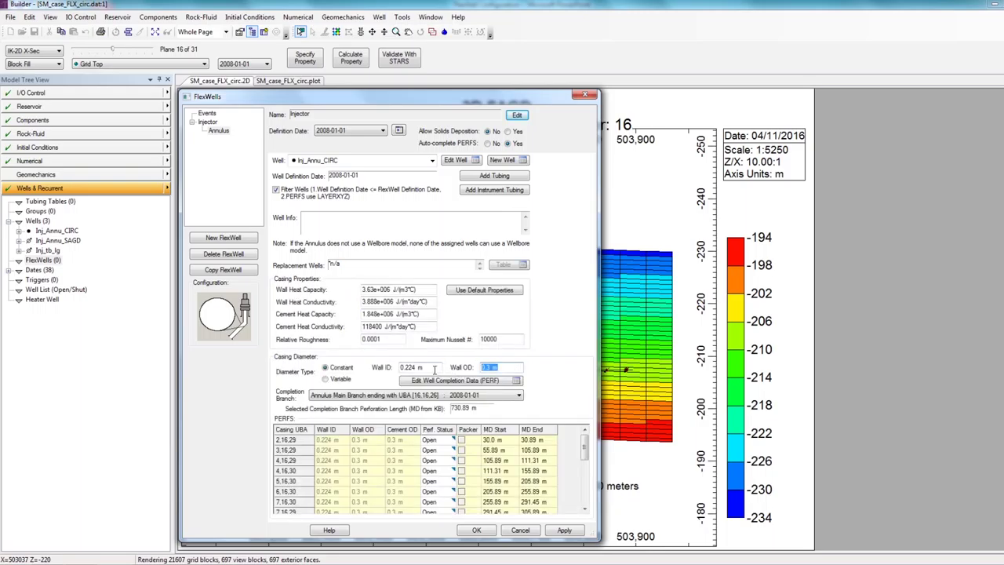
pyautogui.write('0.225')
pyautogui.click(431, 369)
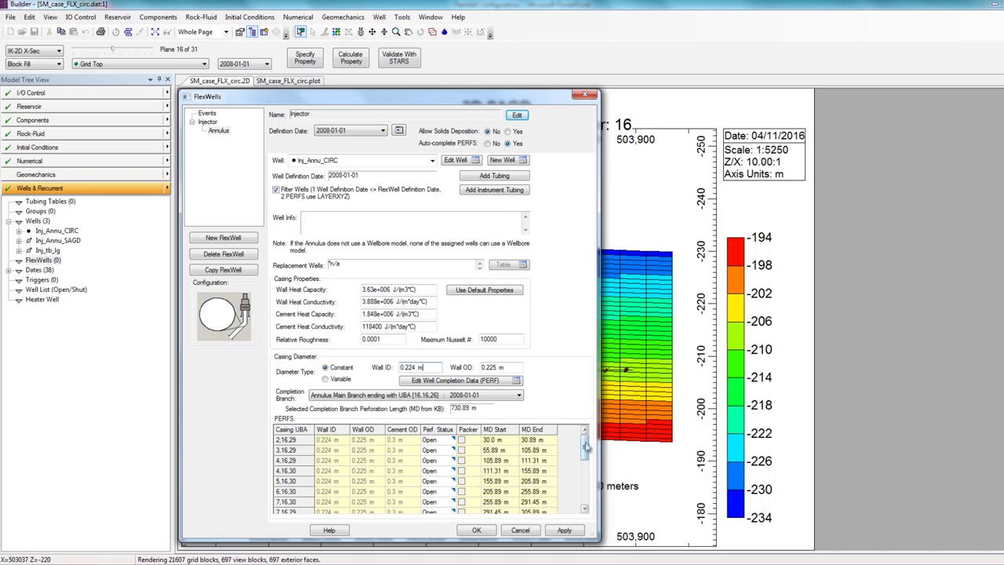
# Keep perforation 14,16,27 open and add a Tubing entry under the annulus
pyautogui.moveTo(585, 449); pyautogui.dragTo(585, 493)
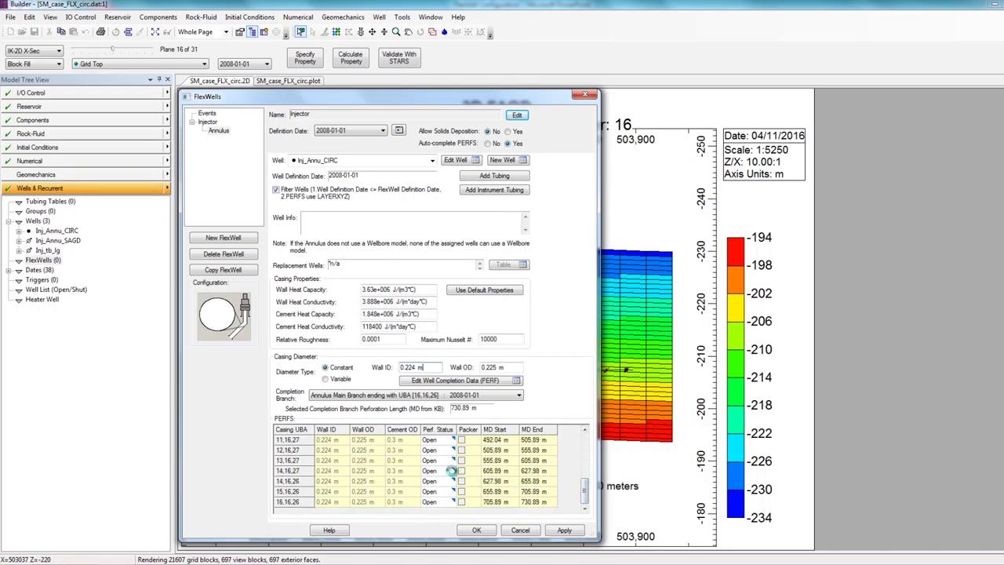
pyautogui.click(451, 471)
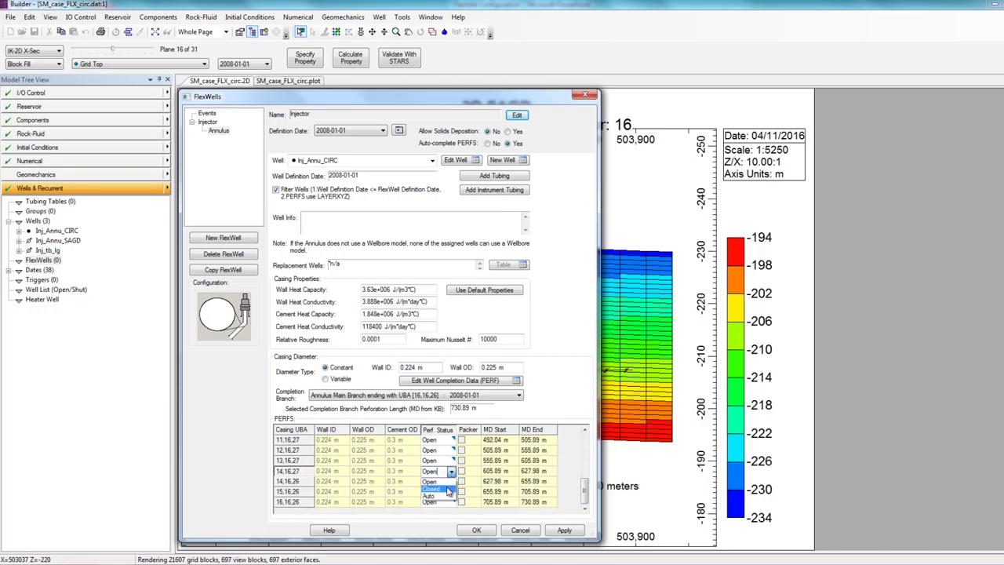
pyautogui.click(451, 478)
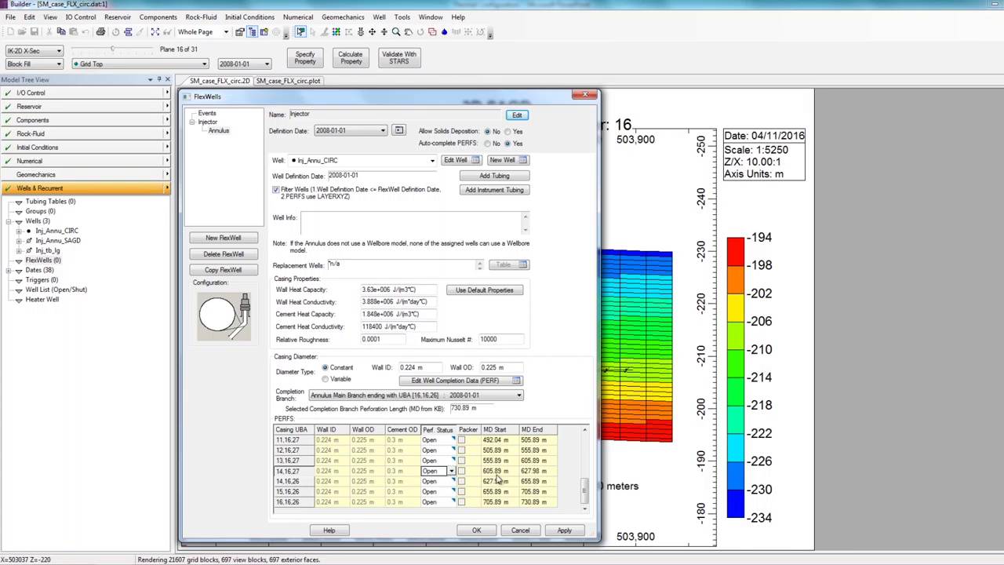
pyautogui.moveTo(584, 500); pyautogui.dragTo(581, 449)
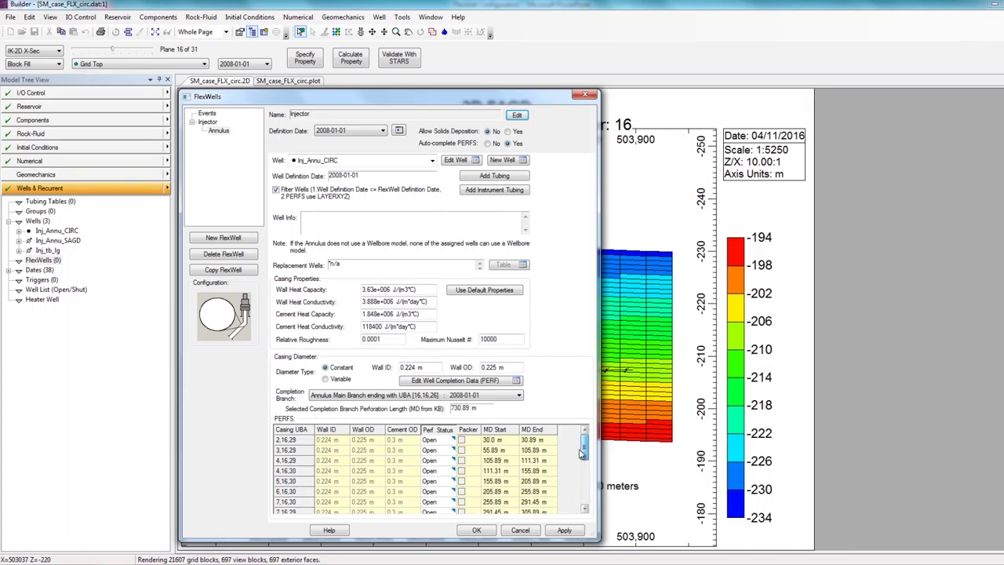
pyautogui.click(504, 177)
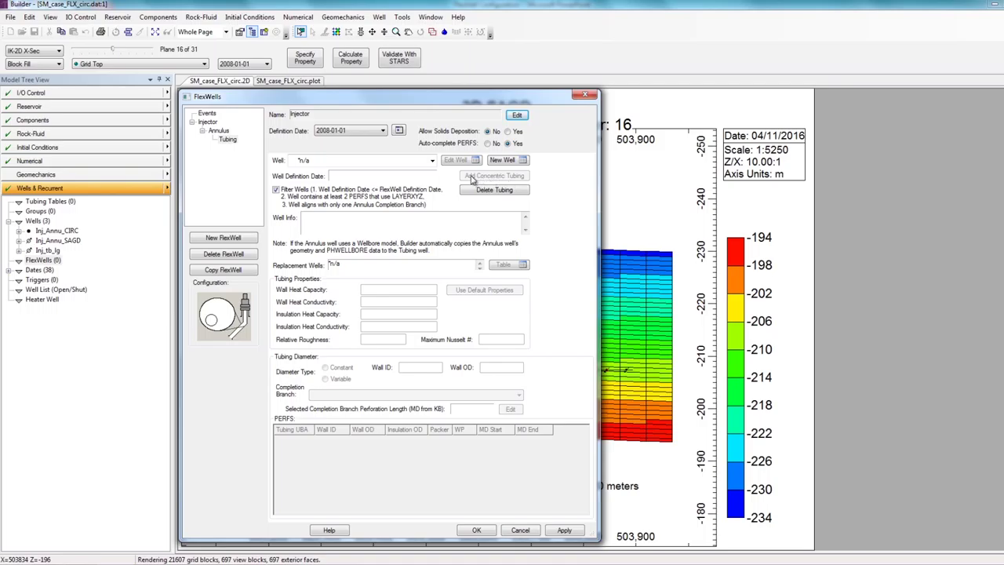
# Assign well Inj_tb_lg to the new Tubing entry
pyautogui.click(432, 162)
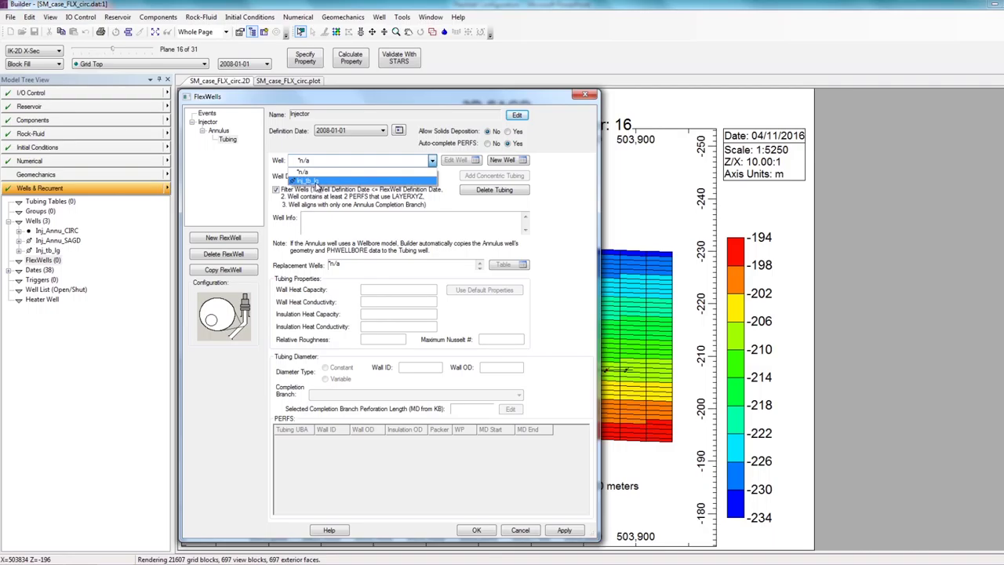
pyautogui.click(318, 186)
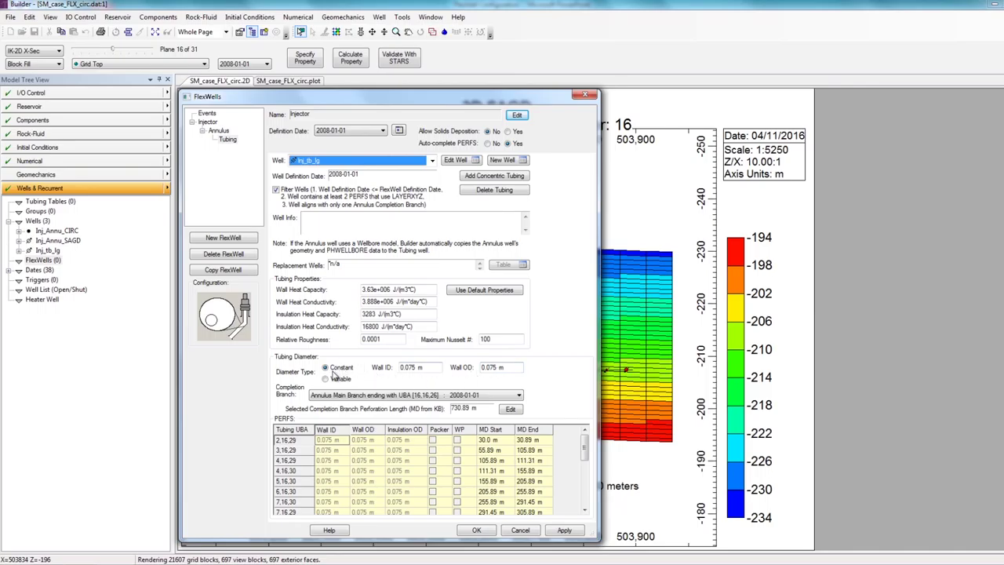
# Try variable tubing diameter with packers at perforations 4,16,30 and 7,16,30, then remove them
pyautogui.click(342, 381)
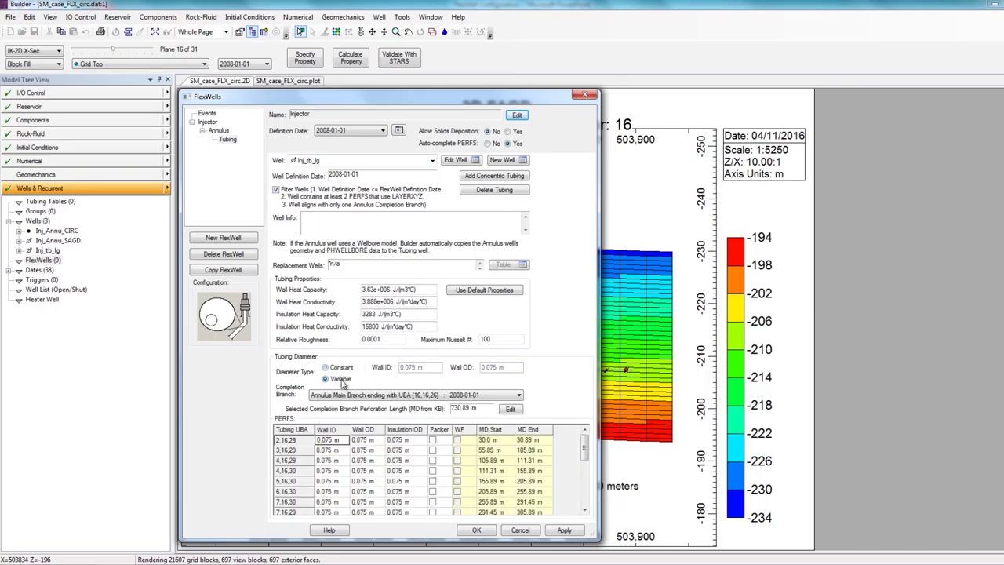
pyautogui.click(432, 471)
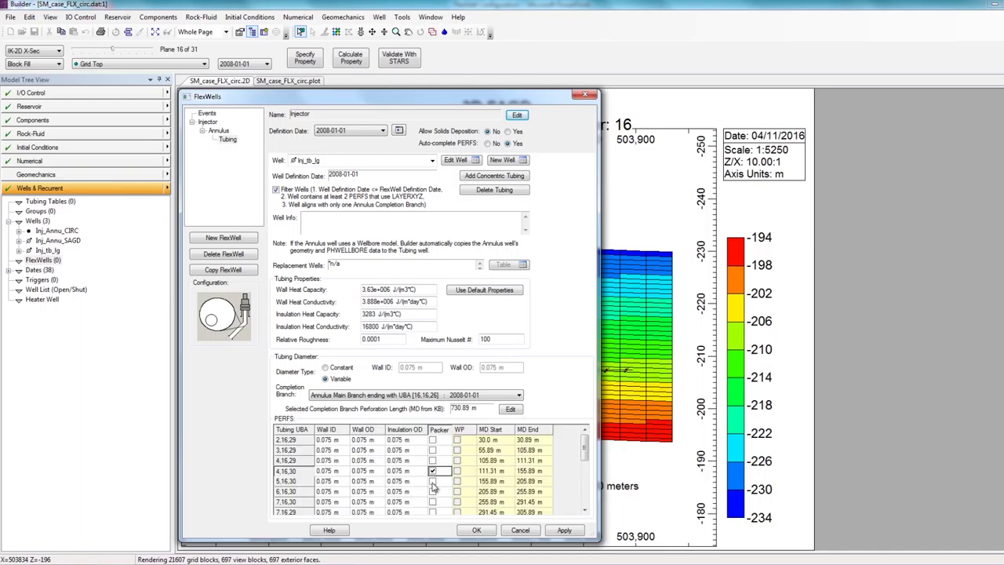
pyautogui.click(432, 501)
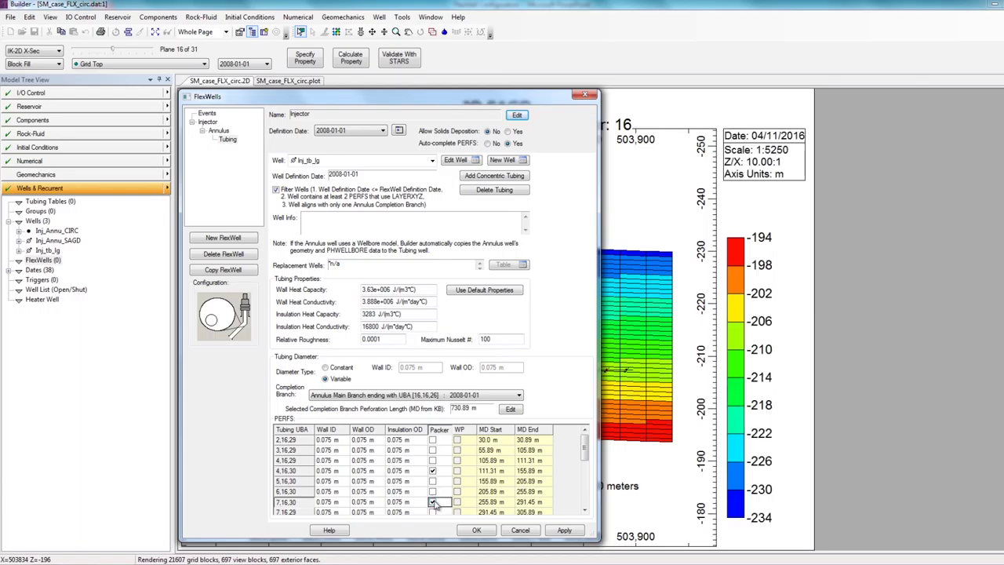
pyautogui.click(432, 501)
pyautogui.click(432, 471)
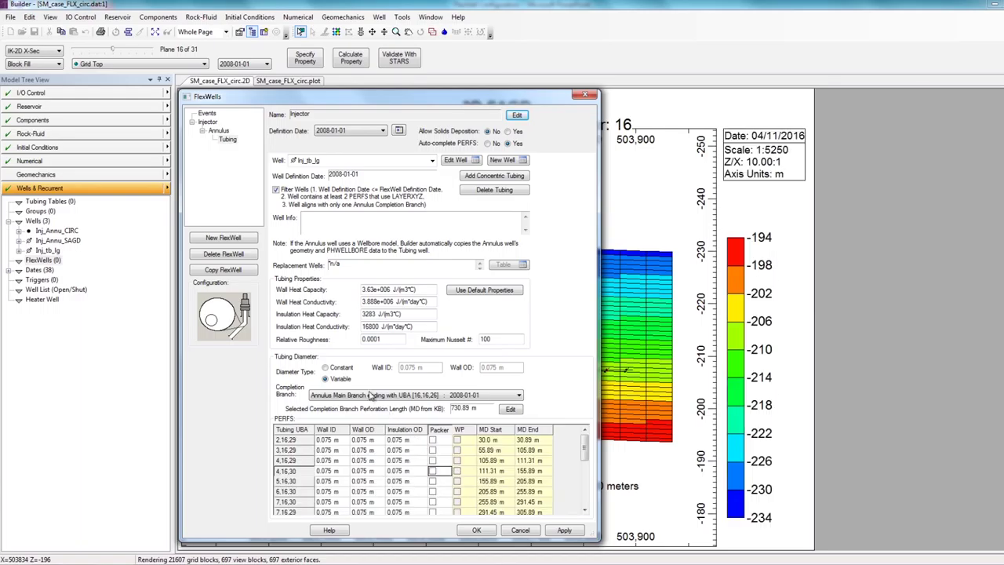
# Set a constant tubing diameter: Wall ID 0.076 m, Wall OD 0.08 m
pyautogui.click(342, 369)
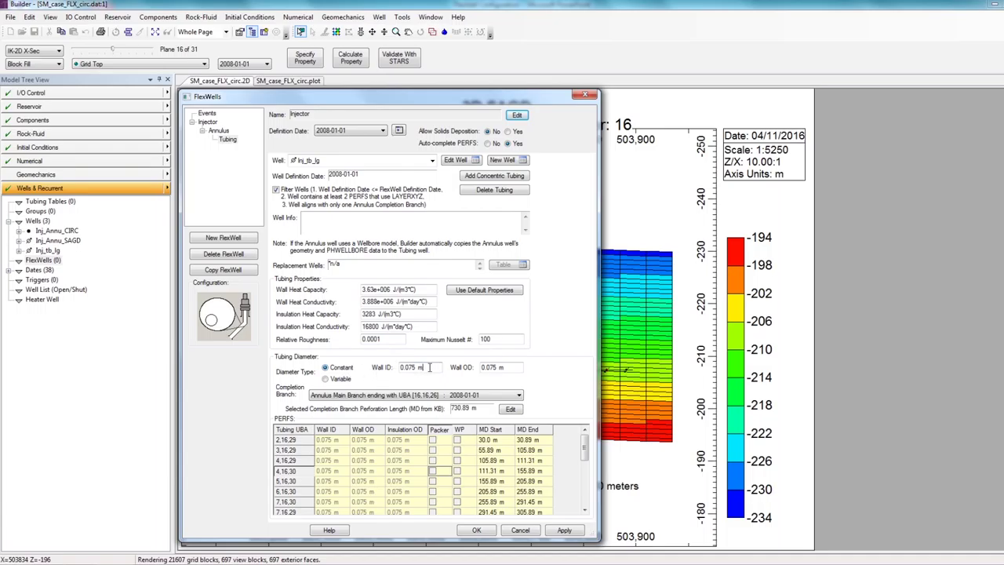
pyautogui.doubleClick(412, 367)
pyautogui.write('0.076')
pyautogui.doubleClick(510, 369)
pyautogui.write('0.08')
pyautogui.click(427, 372)
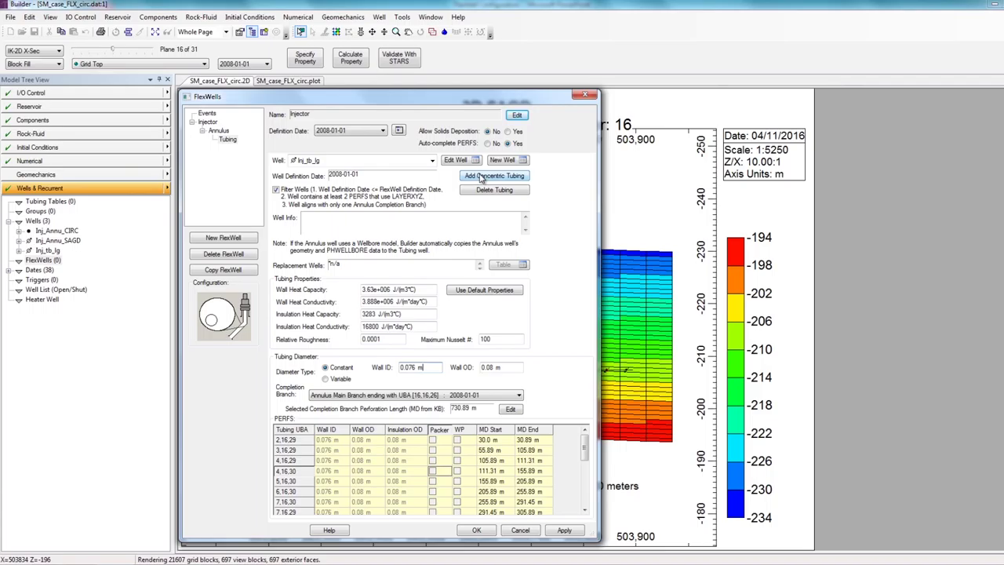
pyautogui.click(227, 139)
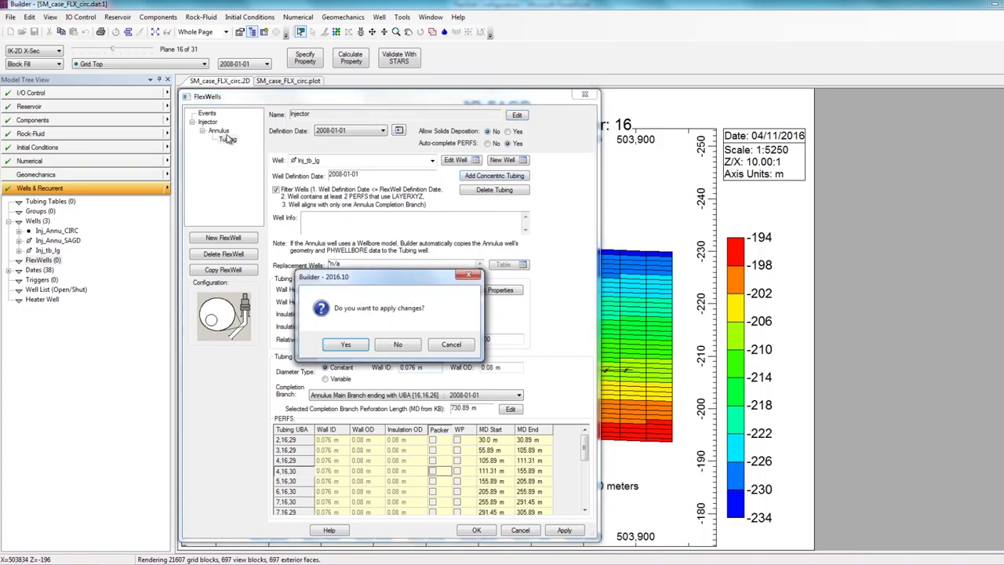
# Keep the tubing changes, delete the extra empty tubing entry, and apply the Injector FlexWell
pyautogui.click(350, 346)
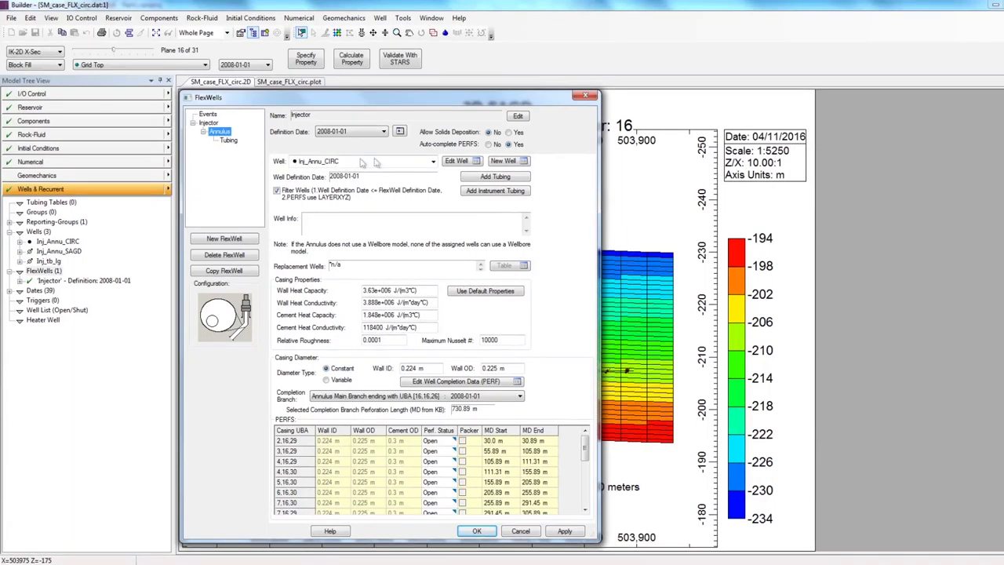
pyautogui.click(475, 180)
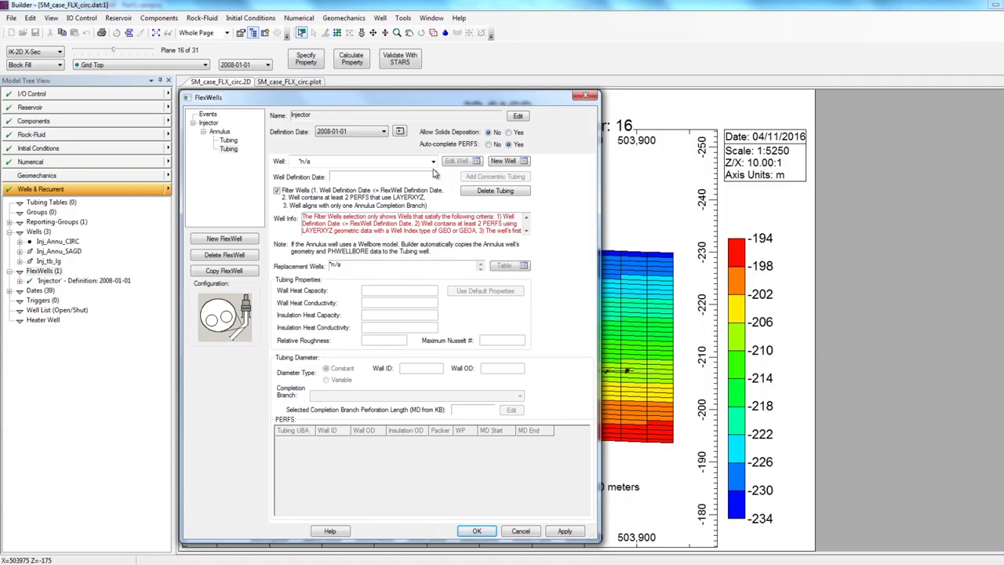
pyautogui.click(432, 161)
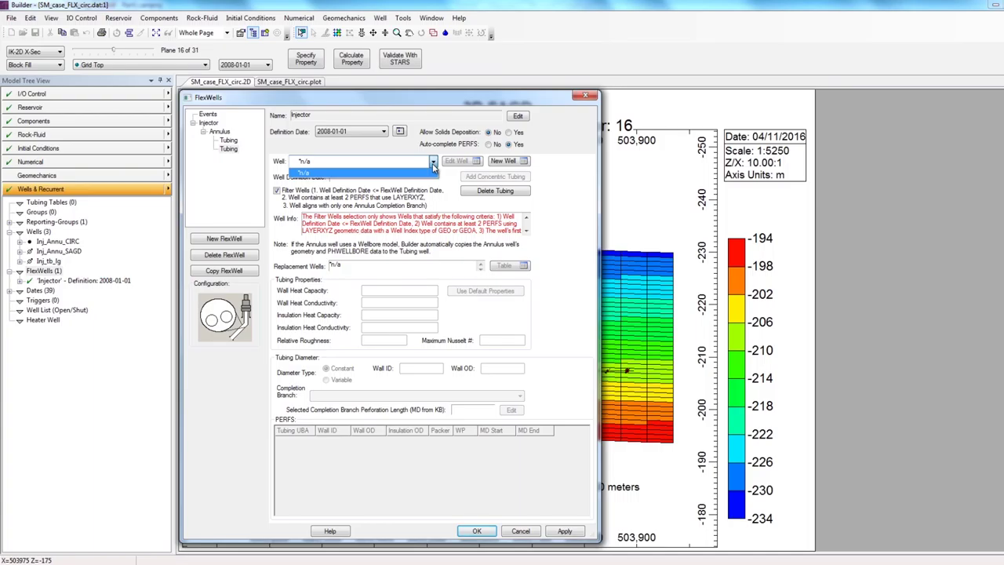
pyautogui.click(433, 162)
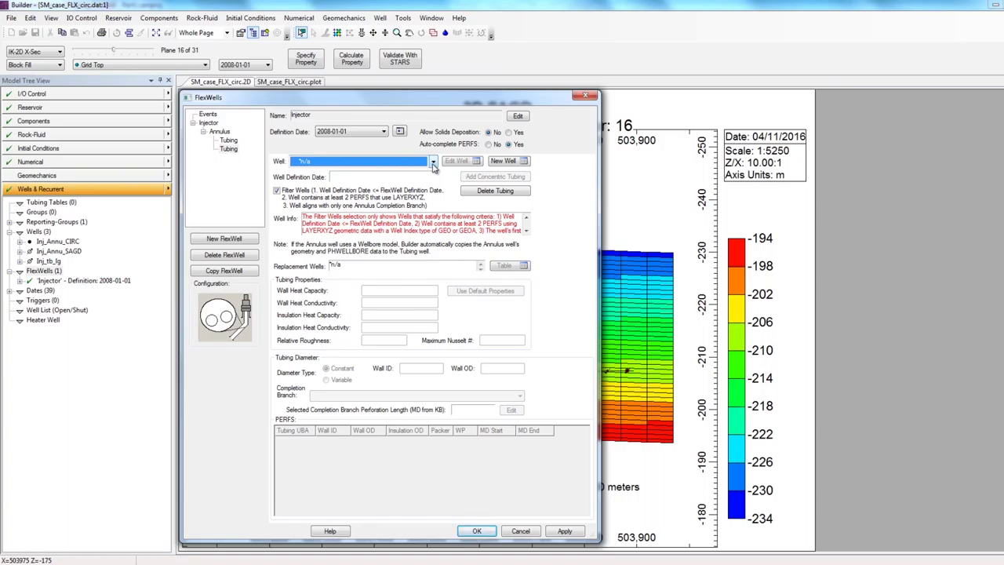
pyautogui.rightClick(227, 152)
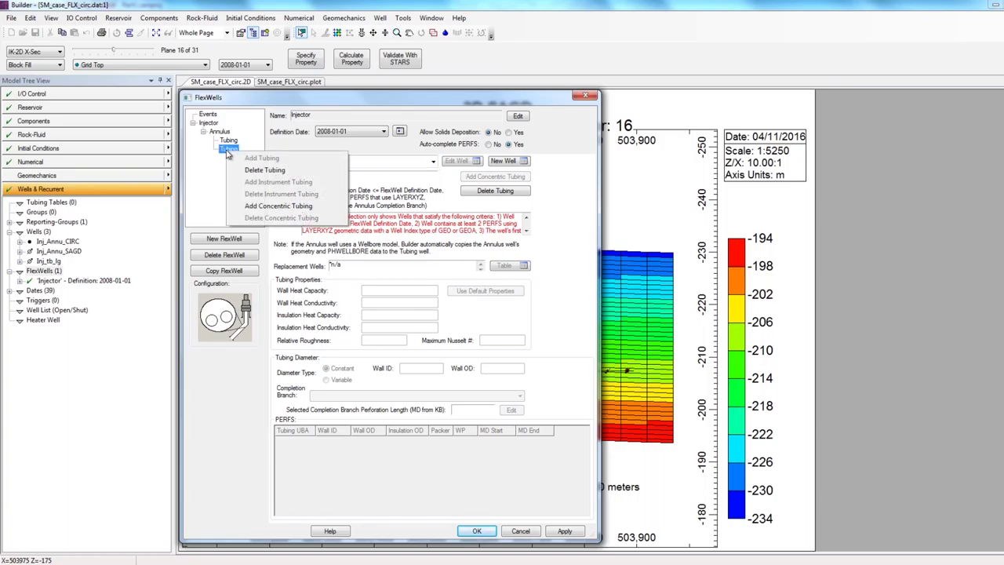
pyautogui.click(265, 169)
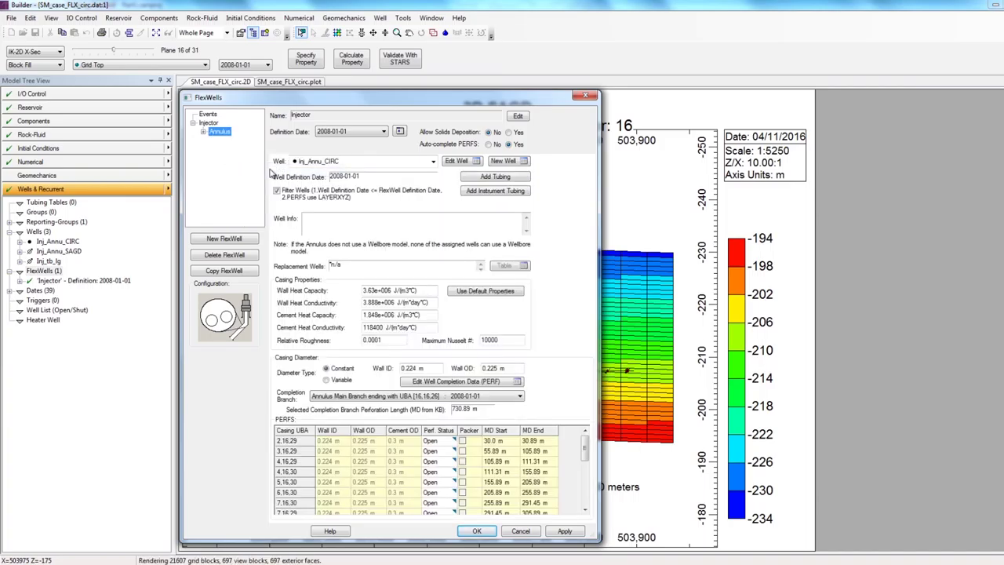
pyautogui.click(561, 532)
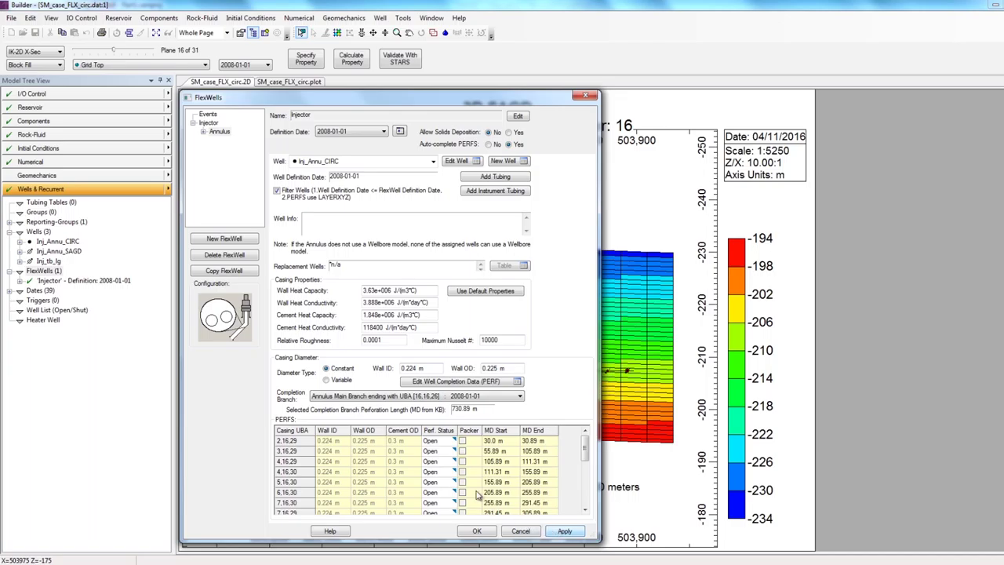
# Show the Injector's Events table with its 2008-01-01 Definition/ACTIVATE event
pyautogui.click(211, 114)
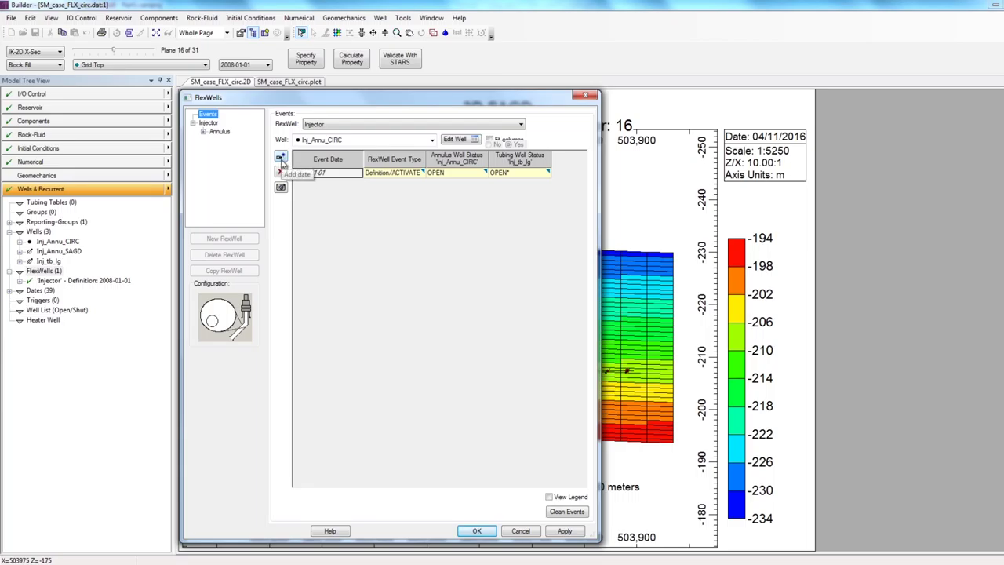
# Add a new Injector event row and set its date to 2008-04-01
pyautogui.click(281, 157)
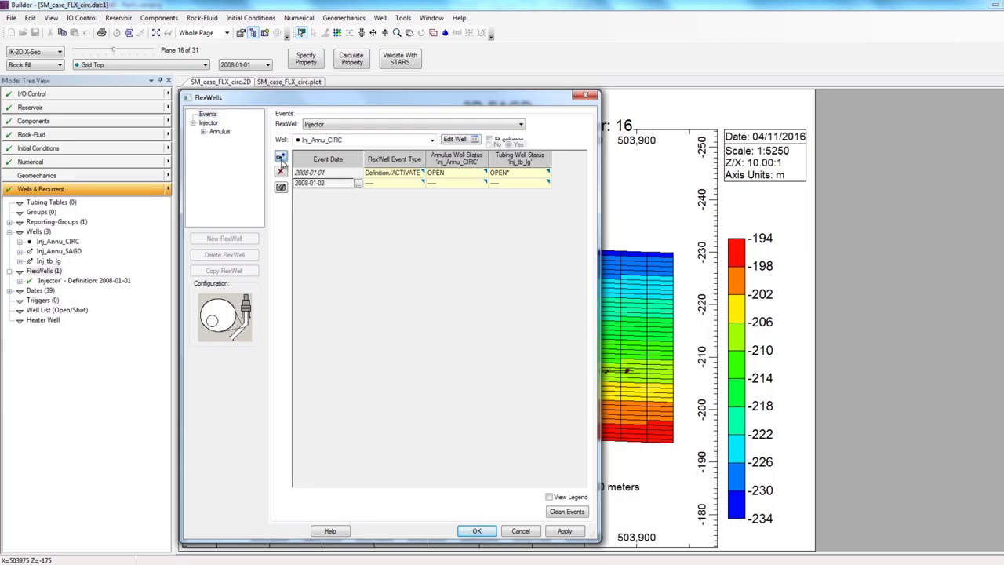
pyautogui.click(357, 185)
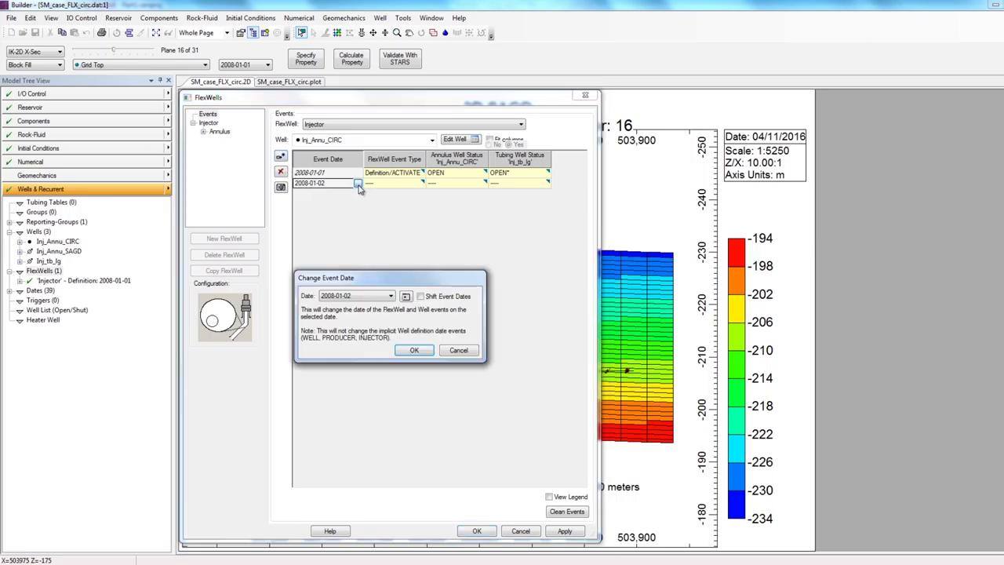
pyautogui.click(340, 299)
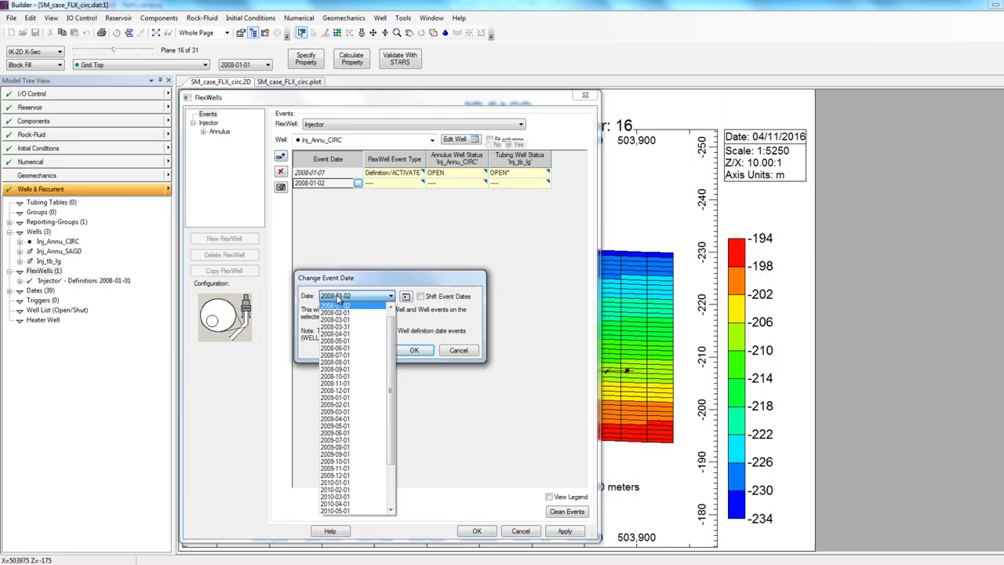
pyautogui.click(360, 334)
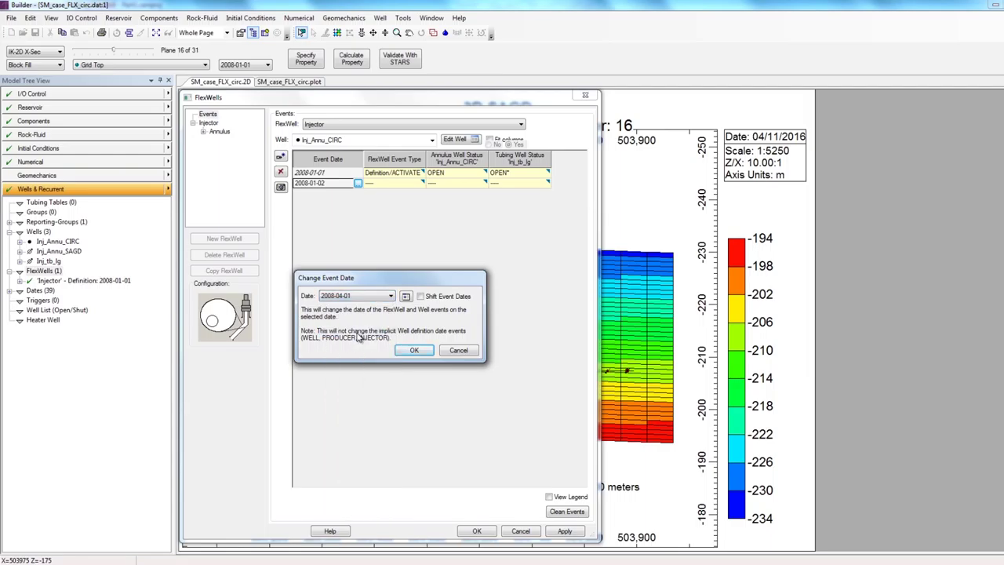
pyautogui.click(410, 350)
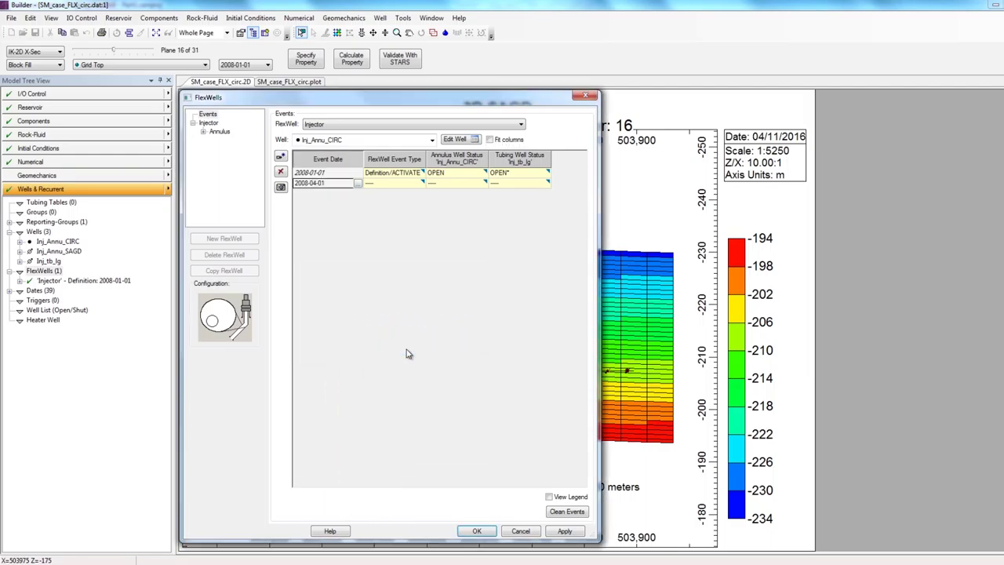
# Set the Inj_Annu_CIRC annulus well status to SHUTIN on 2008-04-01
pyautogui.click(464, 187)
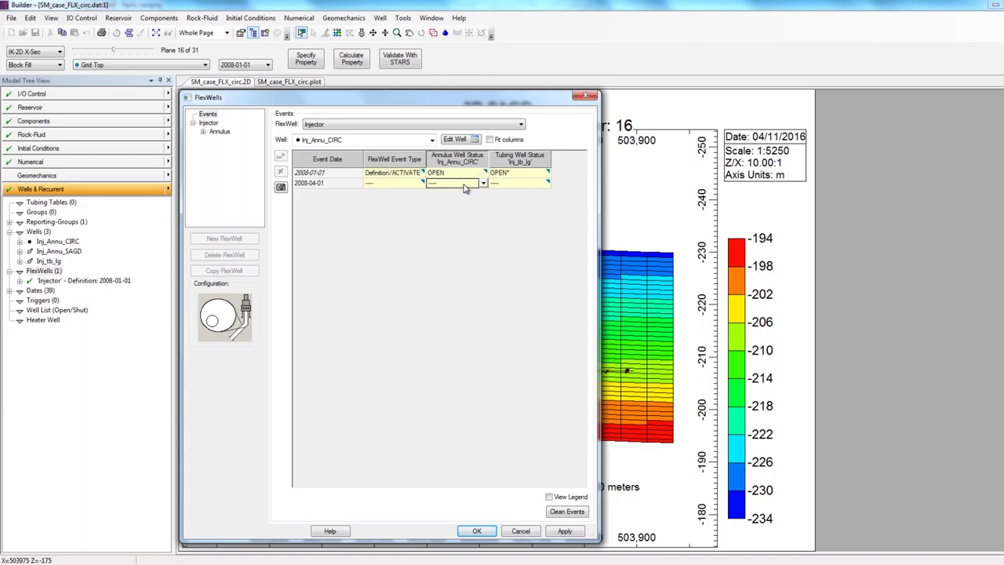
pyautogui.click(465, 188)
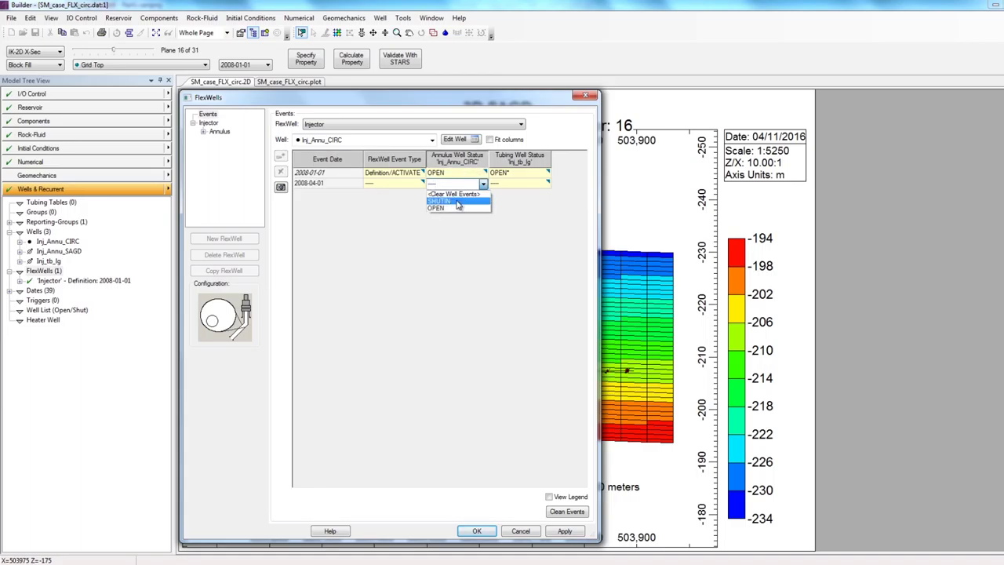
pyautogui.click(458, 203)
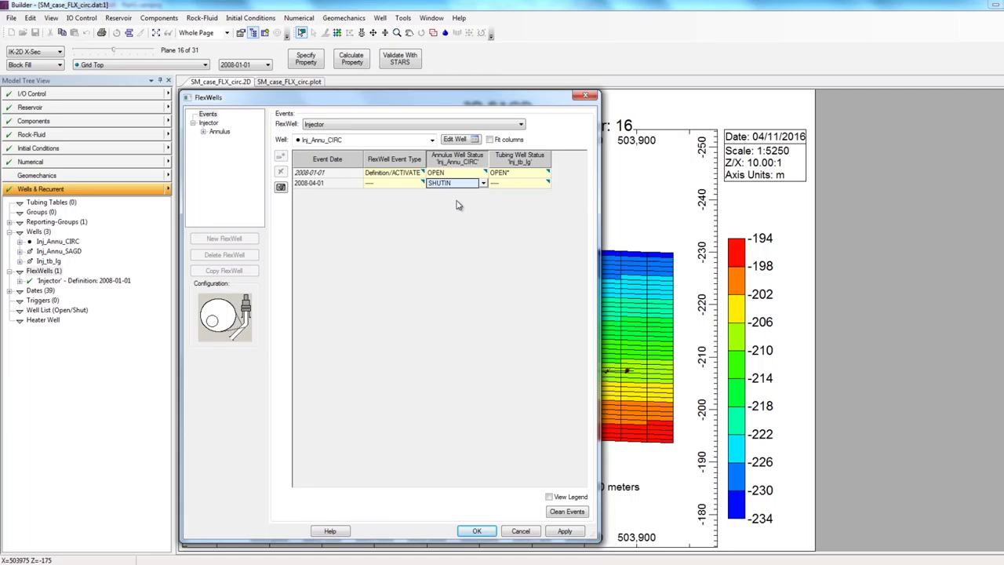
# Make the 2008-04-01 event a REPLACE with annulus well Inj_Annu_SAGD, and apply
pyautogui.click(413, 186)
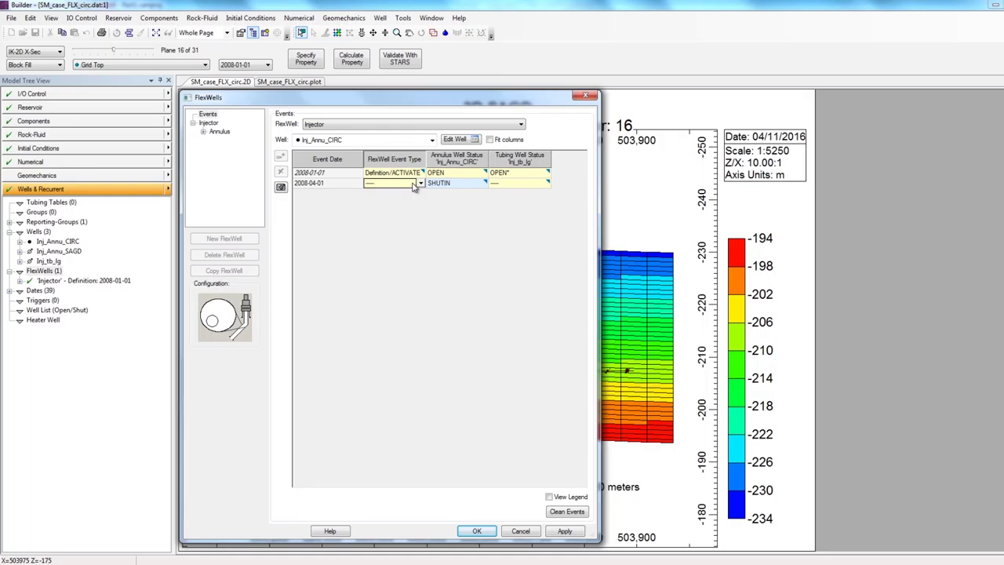
pyautogui.click(414, 185)
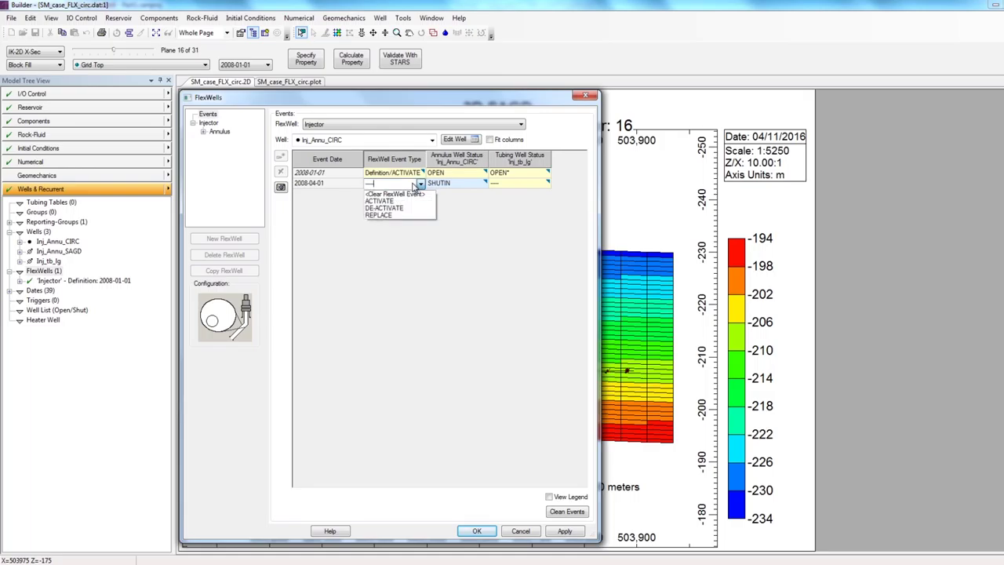
pyautogui.click(396, 216)
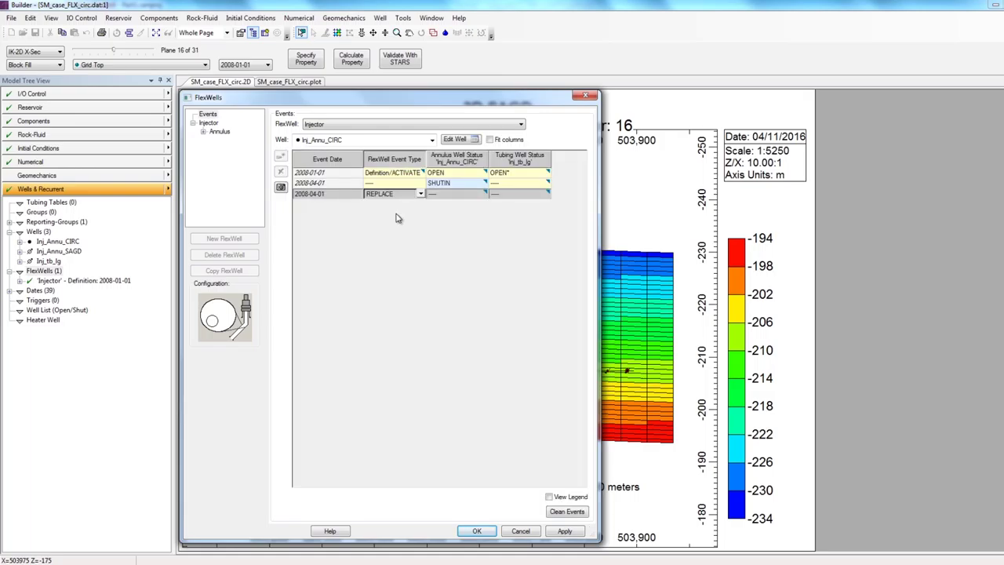
pyautogui.click(466, 198)
pyautogui.click(466, 198)
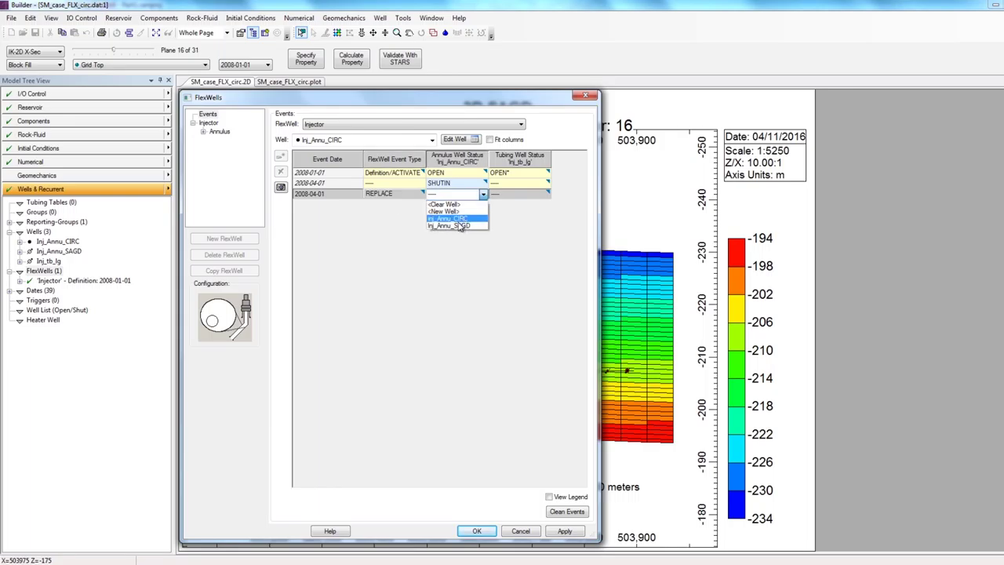
pyautogui.click(458, 226)
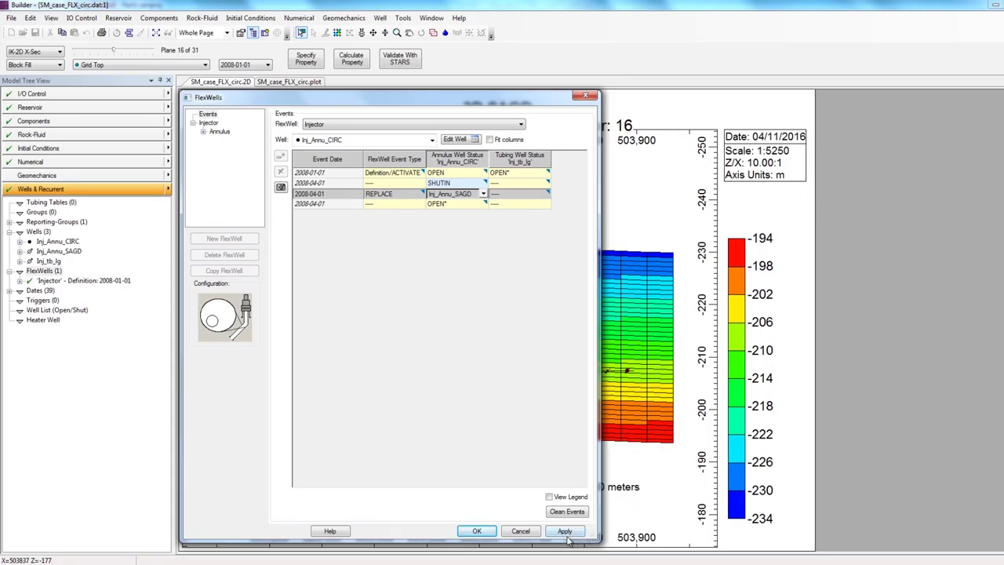
pyautogui.click(567, 536)
# Confirm the FlexWells dialog with OK to keep the new events
pyautogui.click(477, 531)
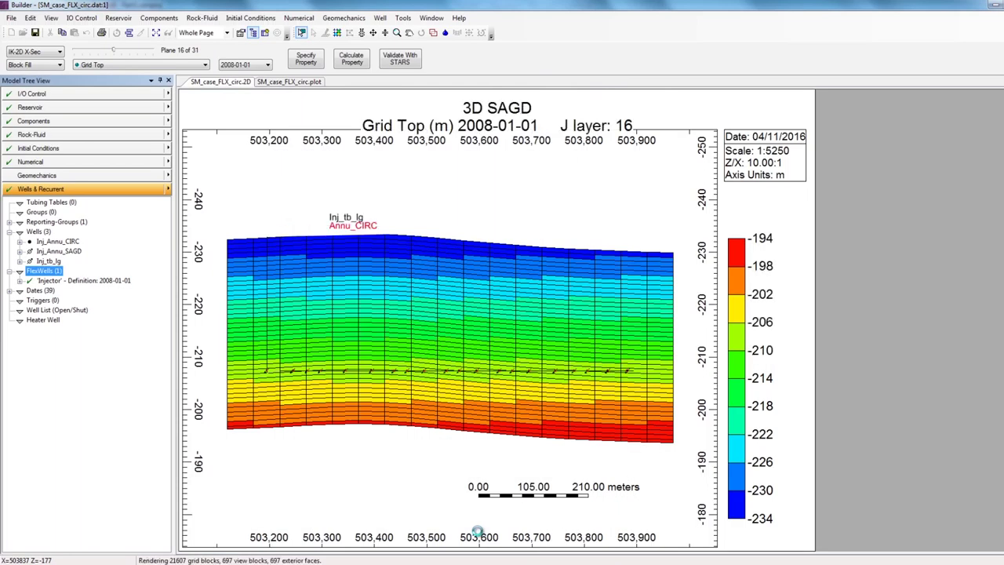